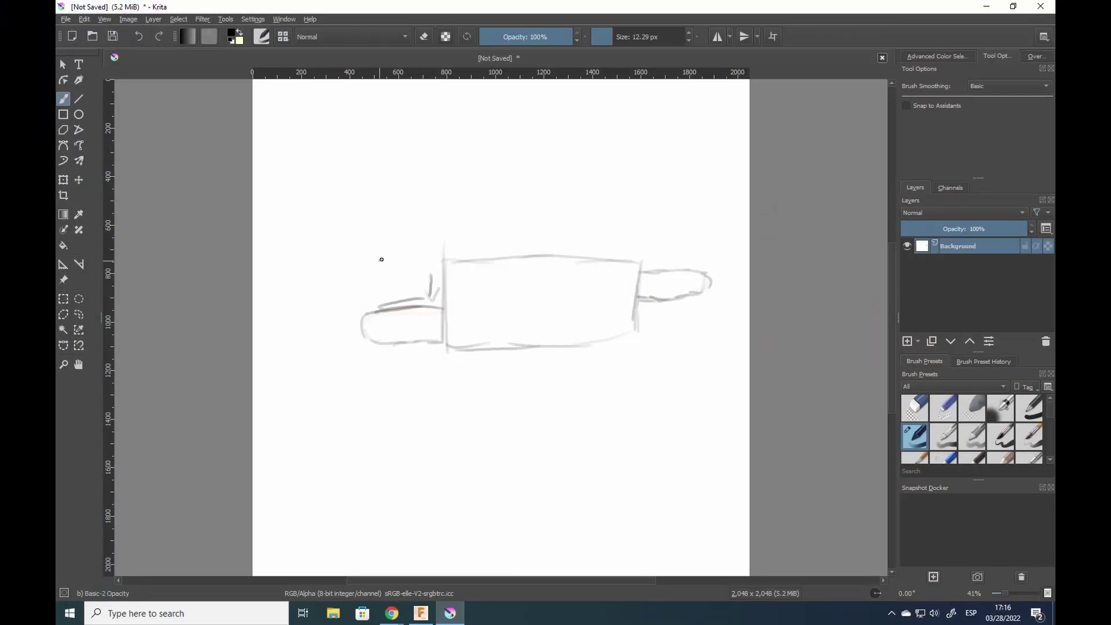
Step: Handwrite the left tab's 1.70 figure and complete the 51 overall width label
drag(381, 255, 384, 273)
click(405, 265)
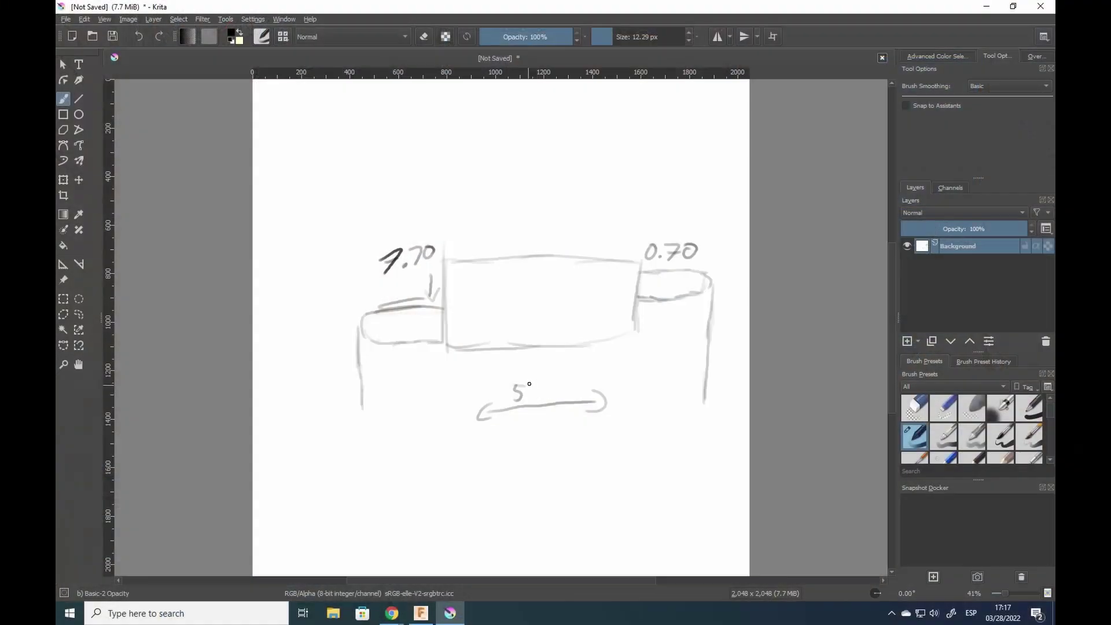
drag(531, 380, 523, 405)
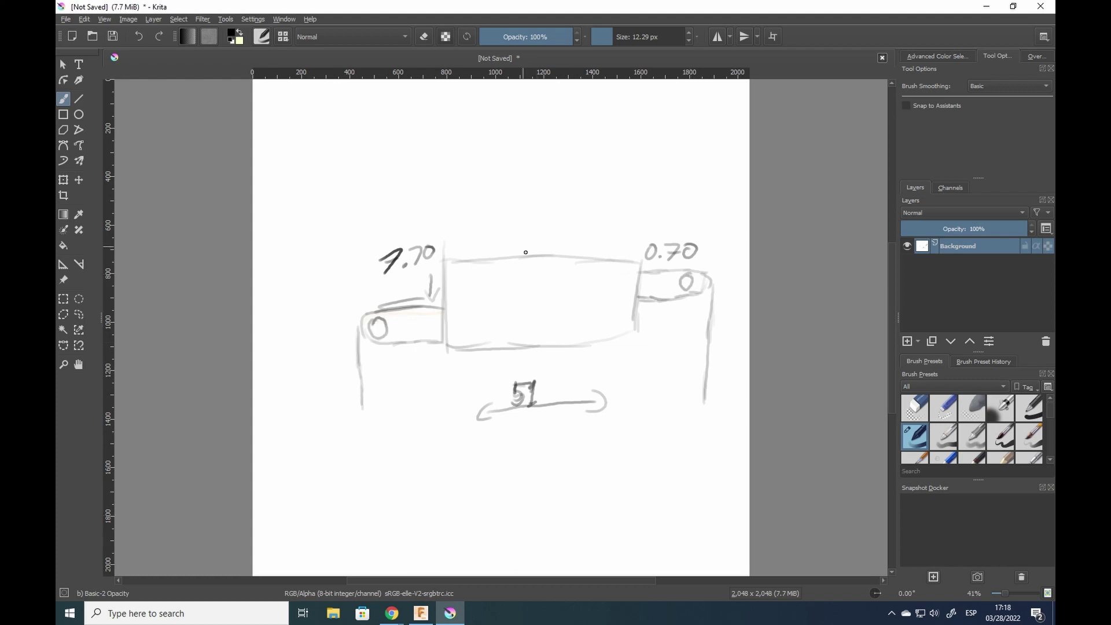
Step: Mark the tab edges and write 33.35 above the body with arrows either side
drag(445, 261, 451, 304)
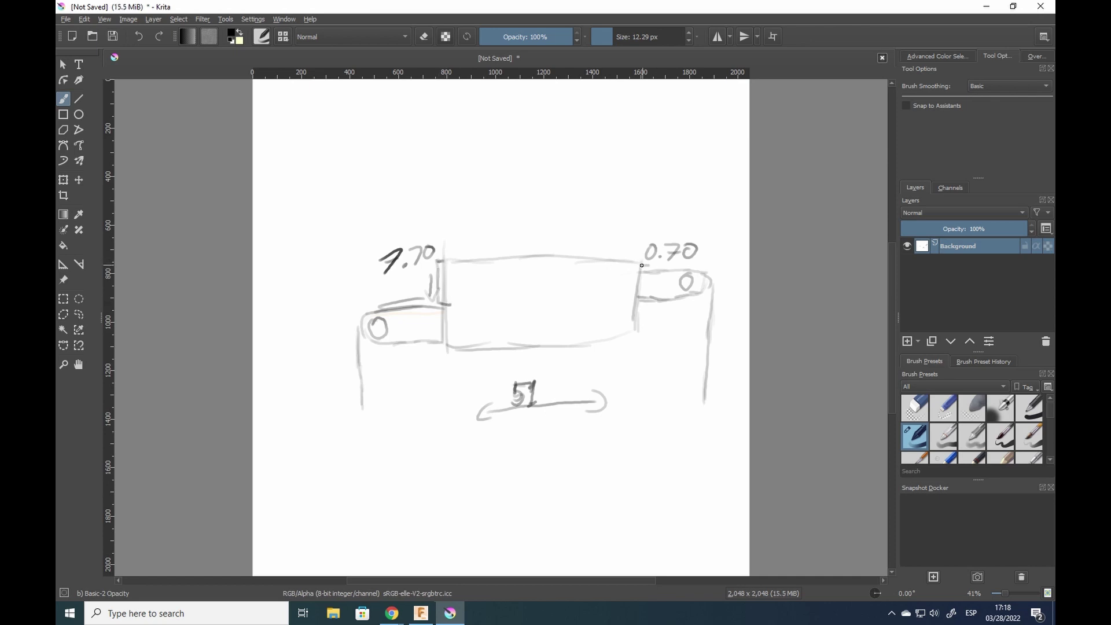
drag(641, 283, 643, 267)
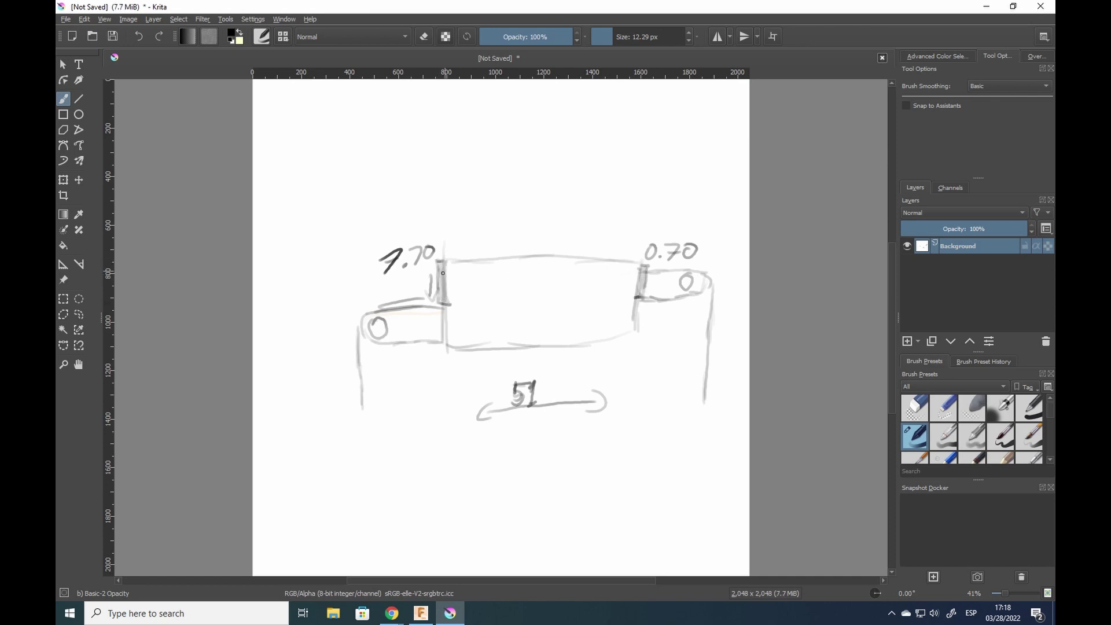
drag(541, 230, 556, 243)
drag(501, 237, 476, 247)
drag(623, 231, 612, 243)
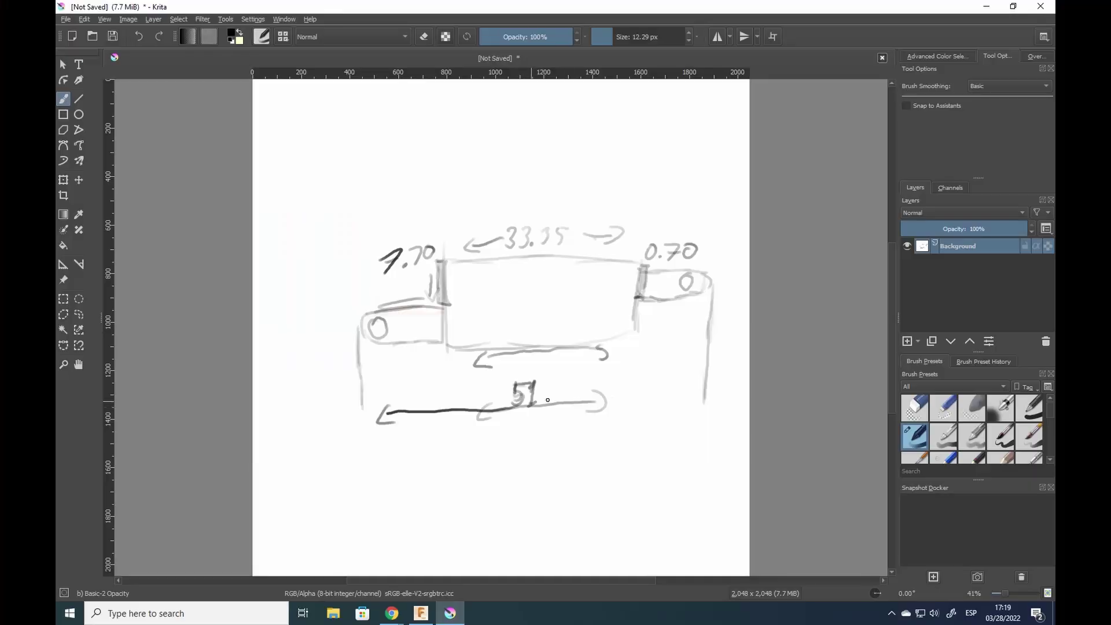
Step: Extend the 51 line full width, add 0.25 with a leader to the right tab, and rotate the canvas a quarter turn
drag(568, 404, 678, 413)
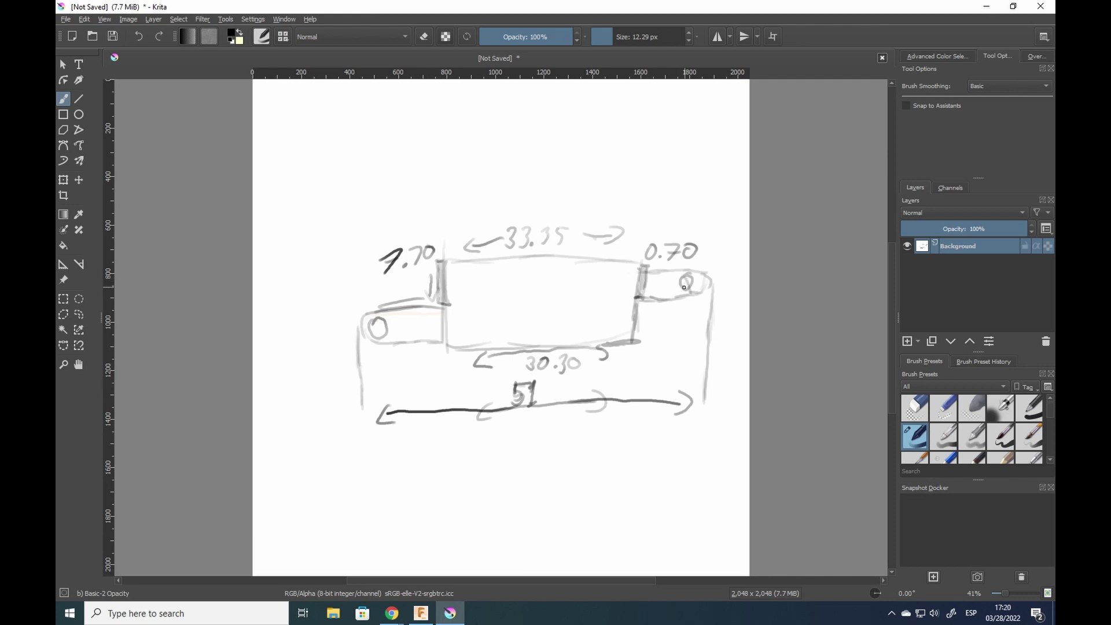
drag(719, 245, 730, 267)
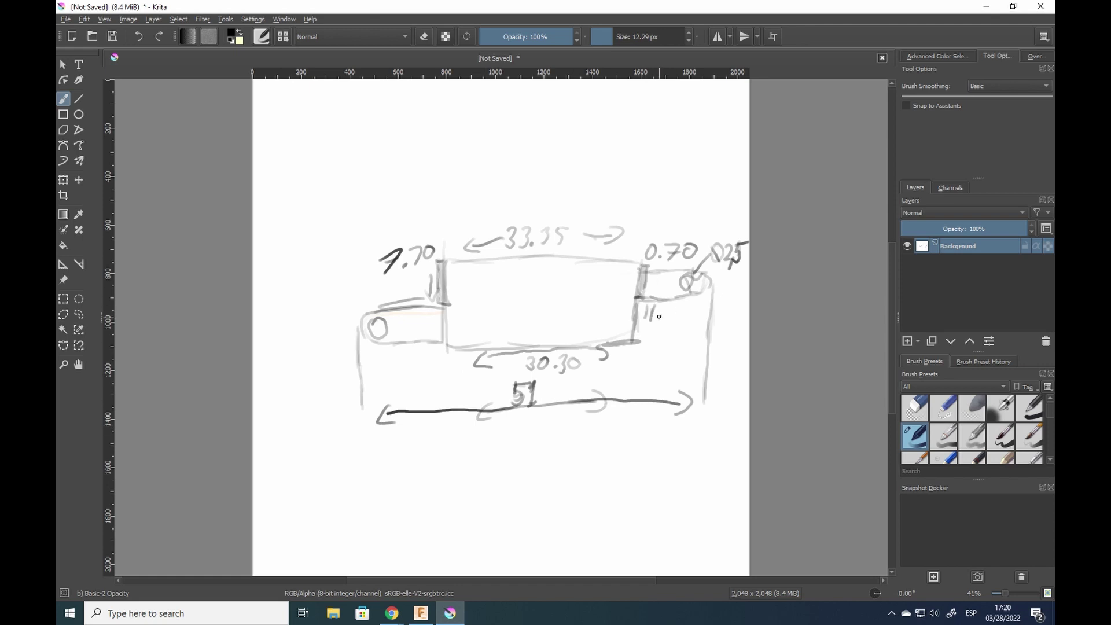
mouse_move(637, 299)
mouse_down()
mouse_move(708, 297)
mouse_move(704, 278)
mouse_up()
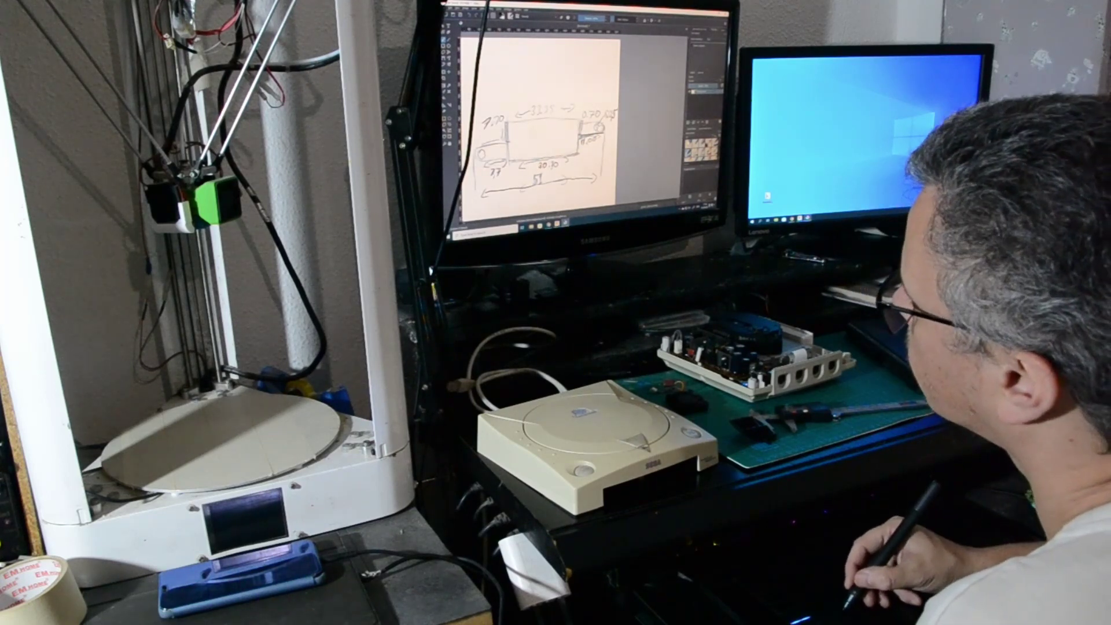
scroll(556, 122, left, 3)
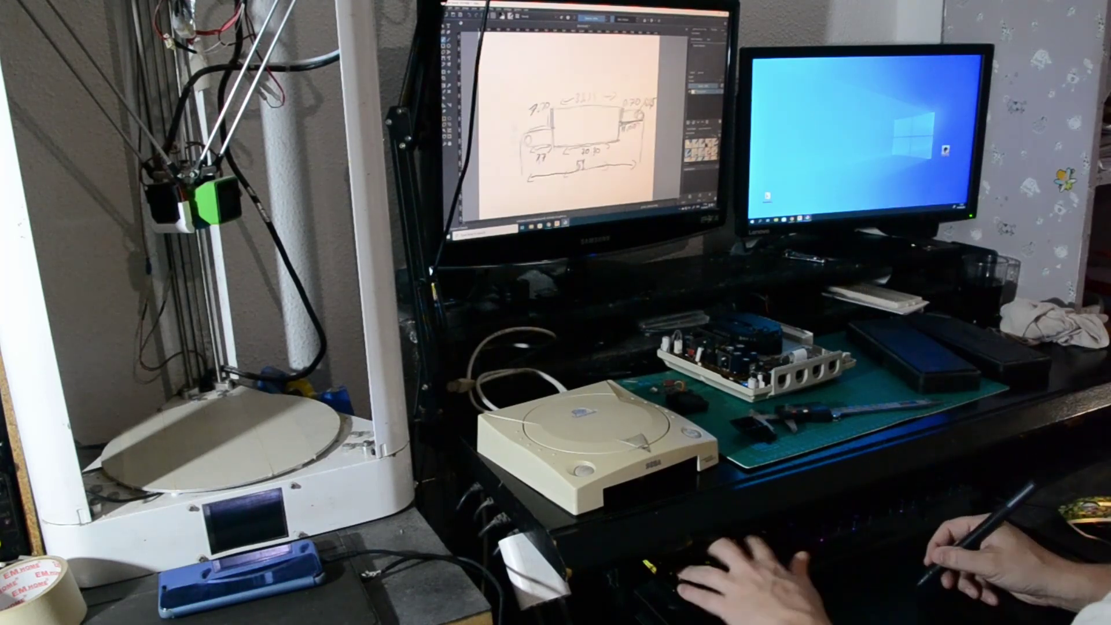
key(4)
key(4)
key(4)
key(4)
key(4)
key(4)
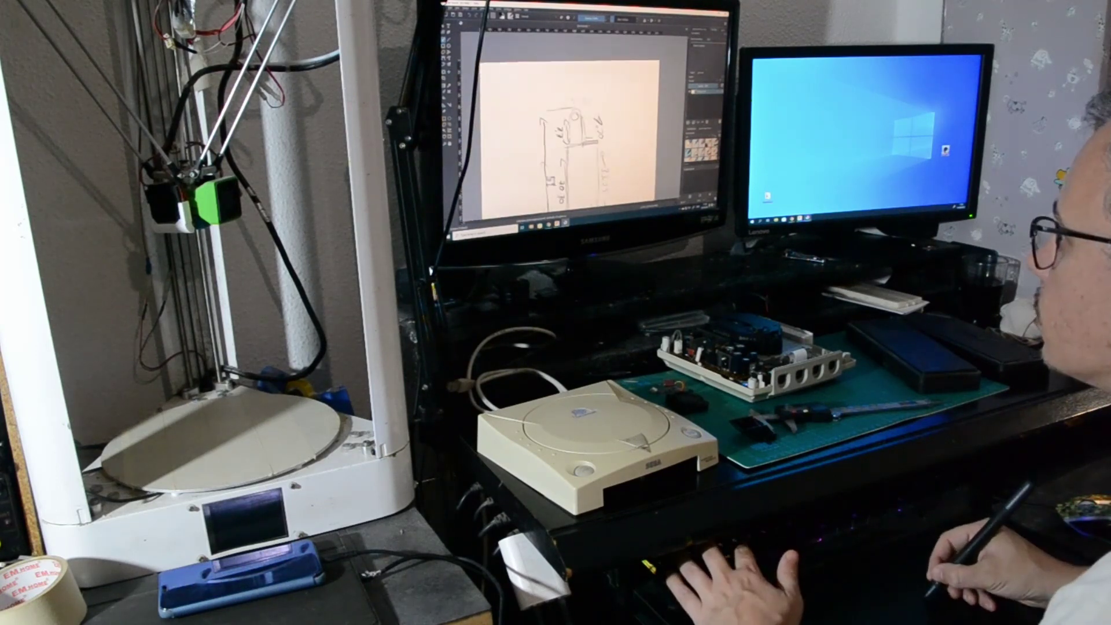
drag(555, 102, 571, 99)
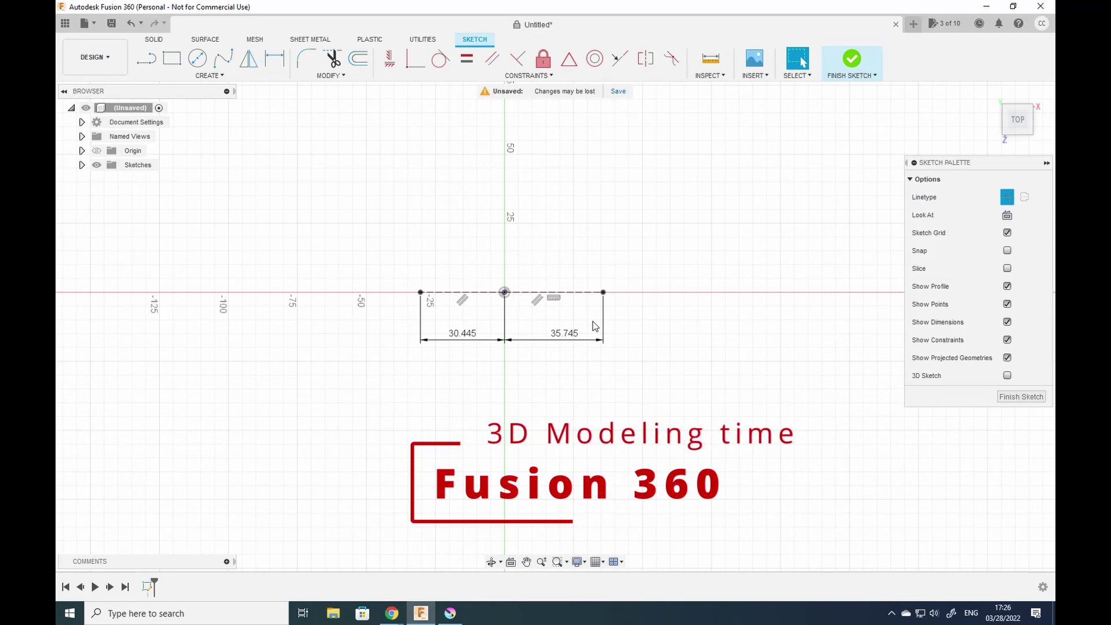
Step: Begin a center rectangle at the origin, entering 33.3 as its size
click(209, 75)
mouse_move(167, 99)
click(263, 126)
click(504, 292)
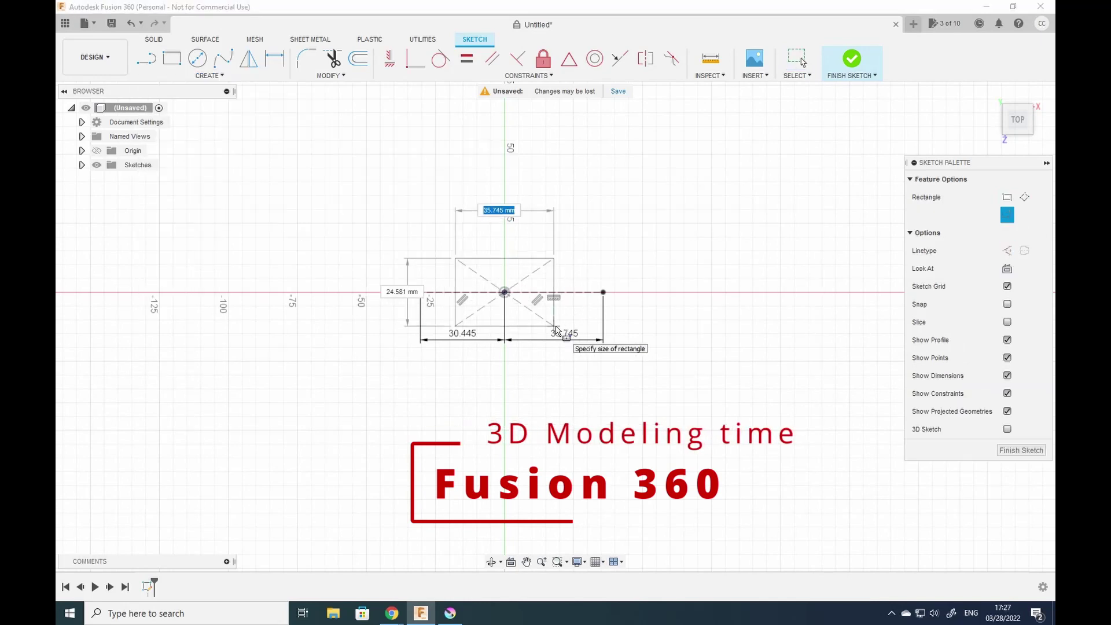
text(33.3)
key(Return)
Step: Draw a 30.30 by 19.50 center rectangle anchored on the origin
scroll(536, 306, up, 5)
click(263, 271)
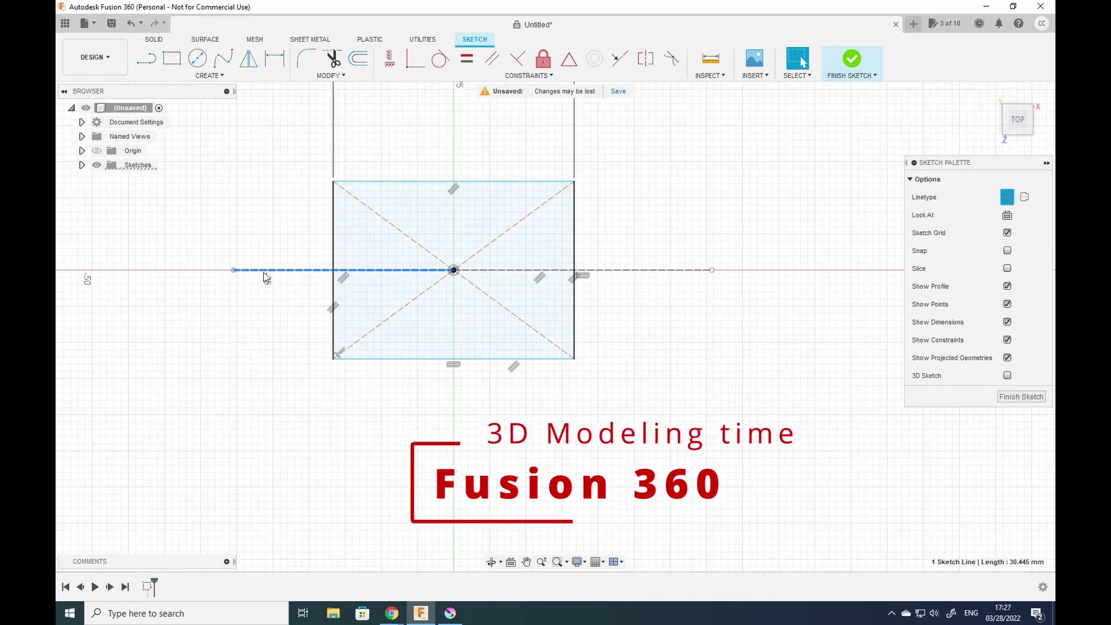
click(147, 74)
click(263, 127)
click(454, 270)
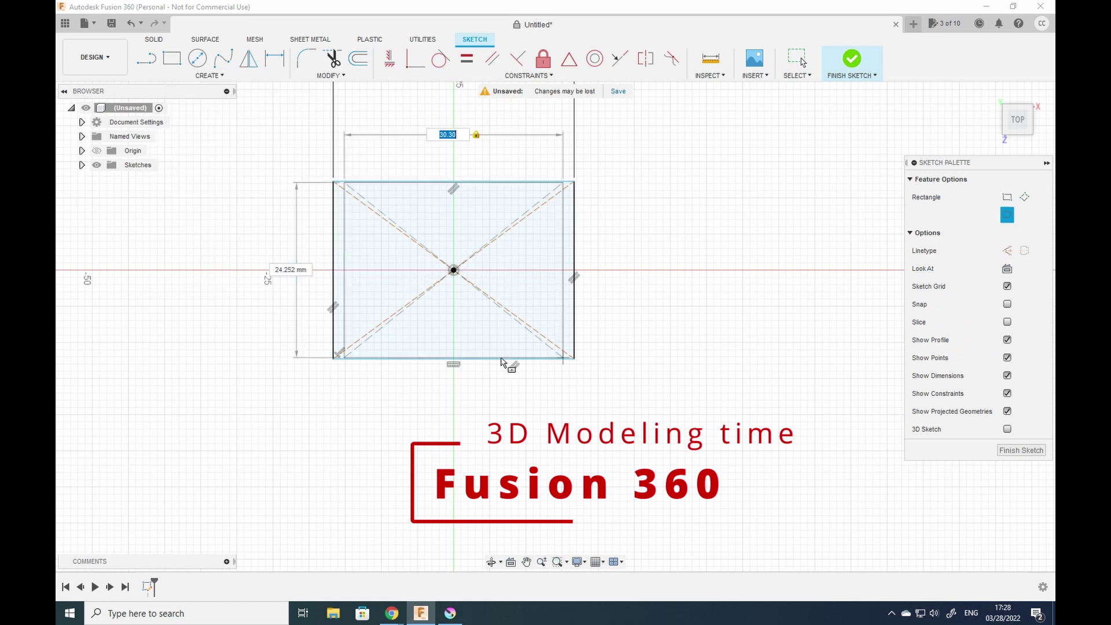
text(19.5)
key(Return)
Step: Add a second center rectangle at the origin with a 19.50 height
click(209, 76)
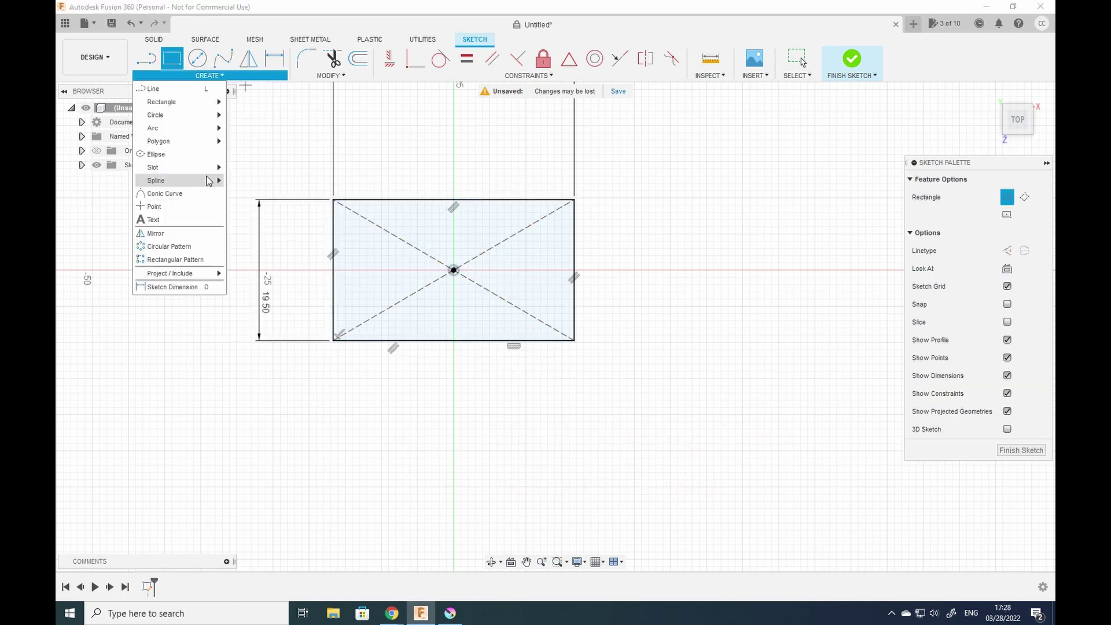
mouse_move(168, 100)
click(263, 127)
click(453, 270)
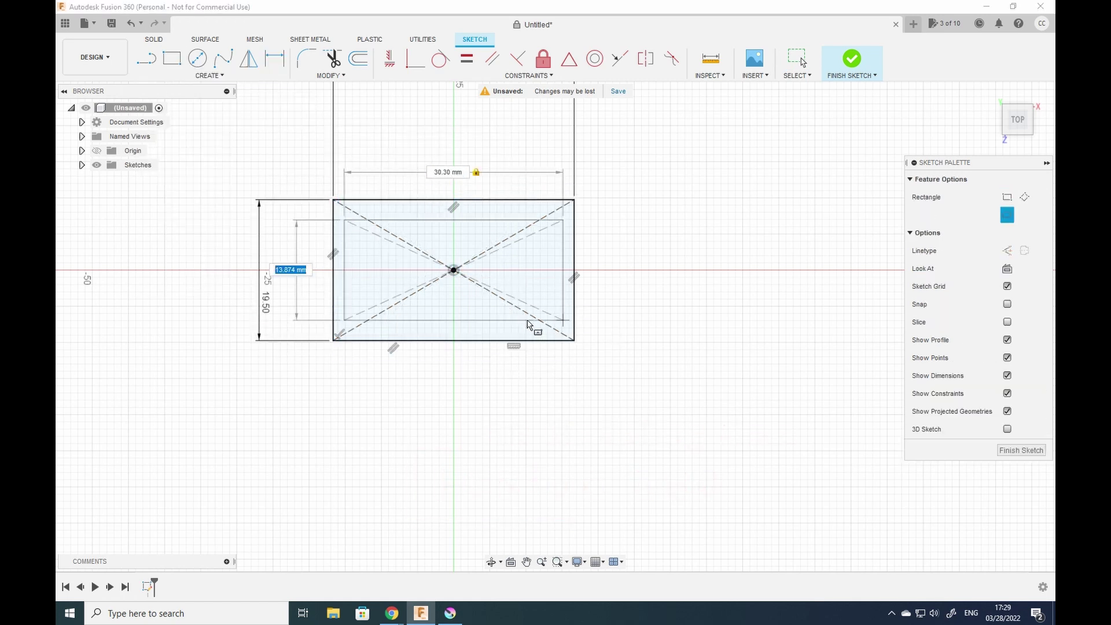
text(19.5)
key(Return)
Step: Start a line at the body's top-left corner, then trim the unwanted sketch lines
key(l)
click(333, 201)
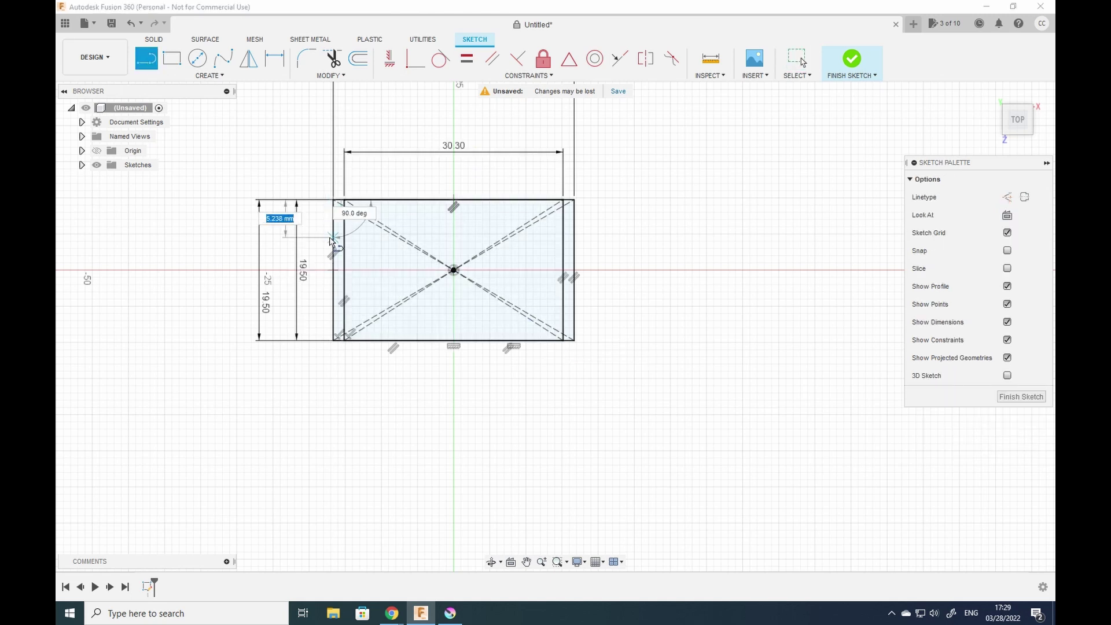
key(Escape)
key(t)
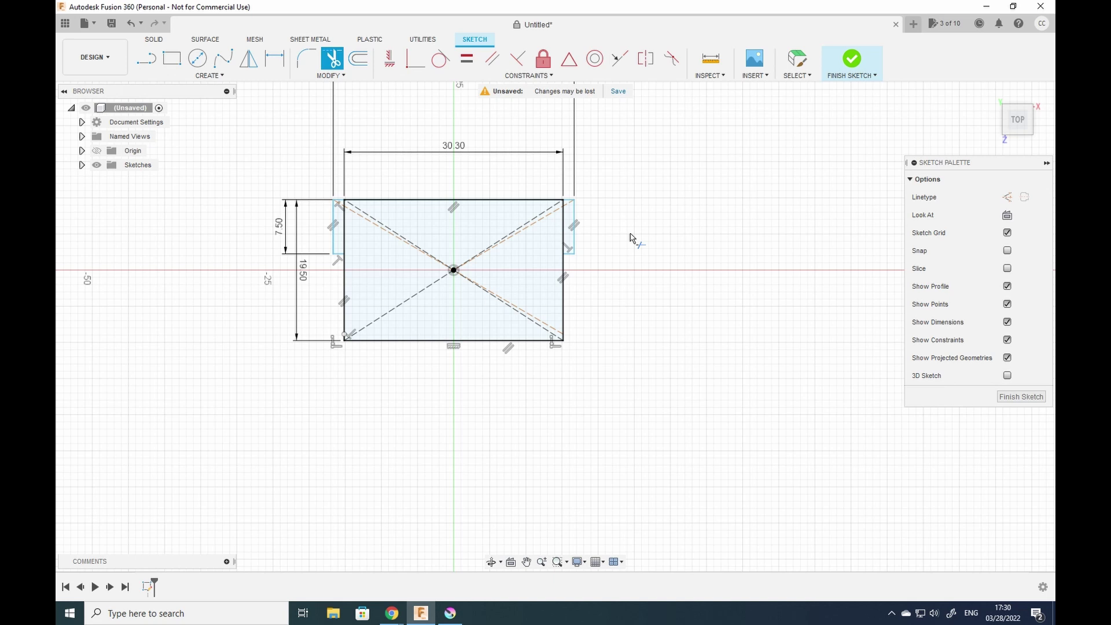
Step: Draw the 7.70 mm wide left tab as a two-point rectangle
key(r)
click(344, 289)
text(7.7)
key(Return)
key(Escape)
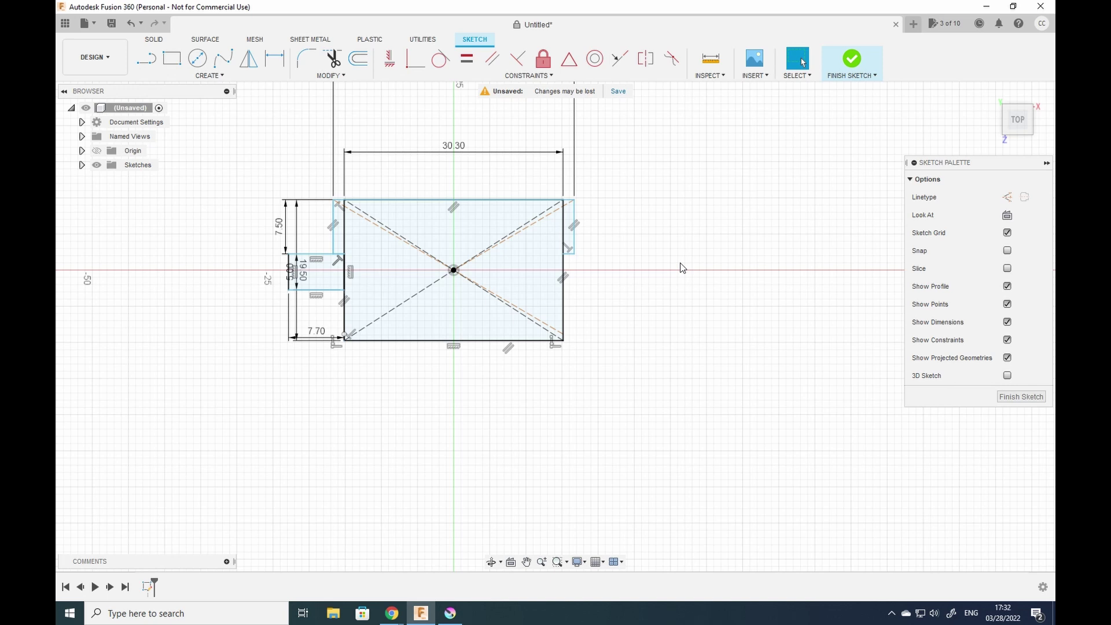
key(l)
click(575, 201)
Step: Draw the 11 × 5 right tab rectangle beside the body
scroll(591, 207, up, 5)
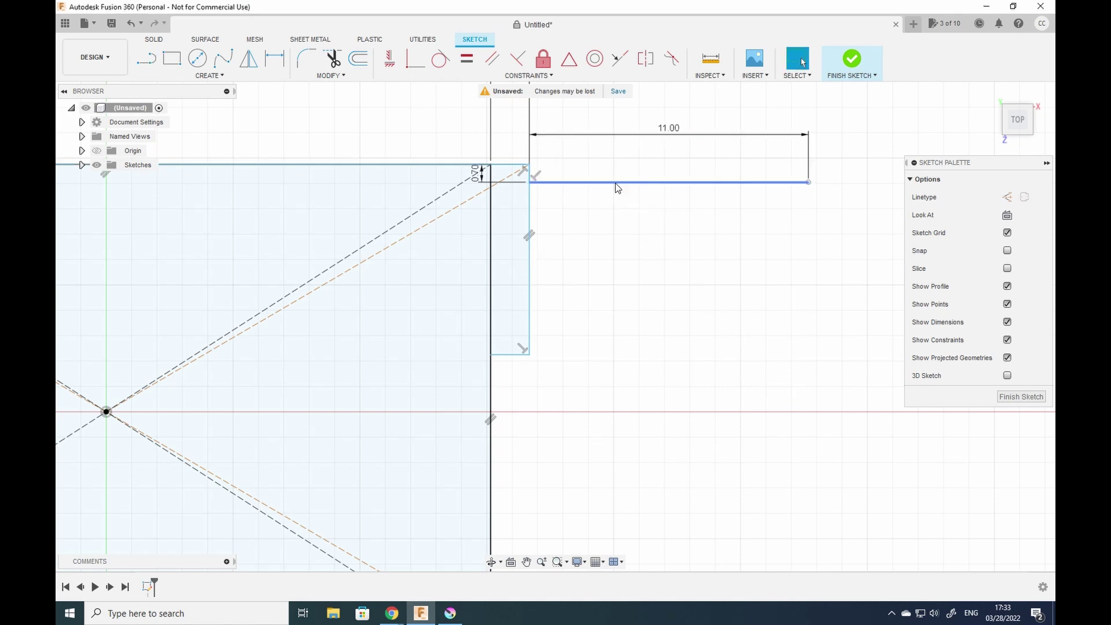
key(Escape)
key(r)
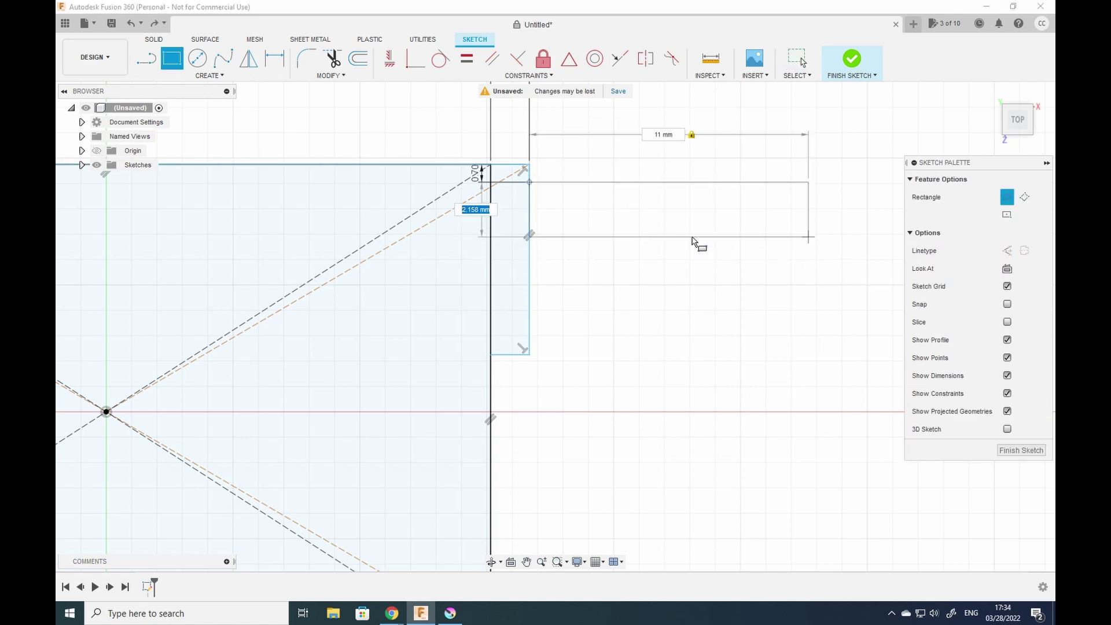
text(5)
key(Return)
key(Escape)
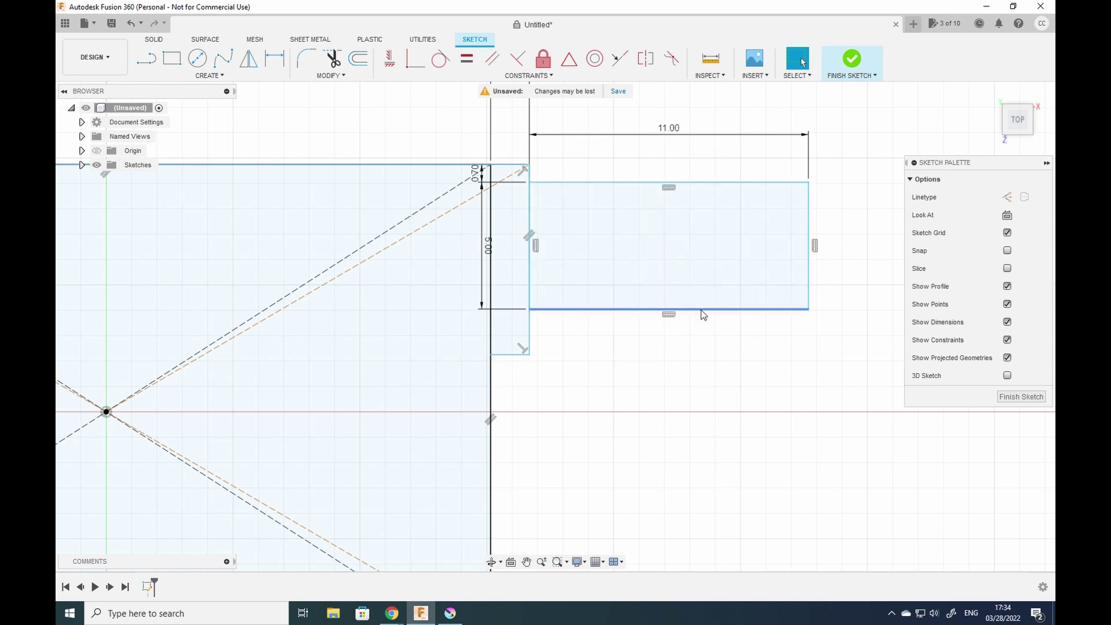
Step: Add a centre line on the tab and a Ø3 hole 2.50 from its end, then choose to round the tab corners
key(l)
click(810, 245)
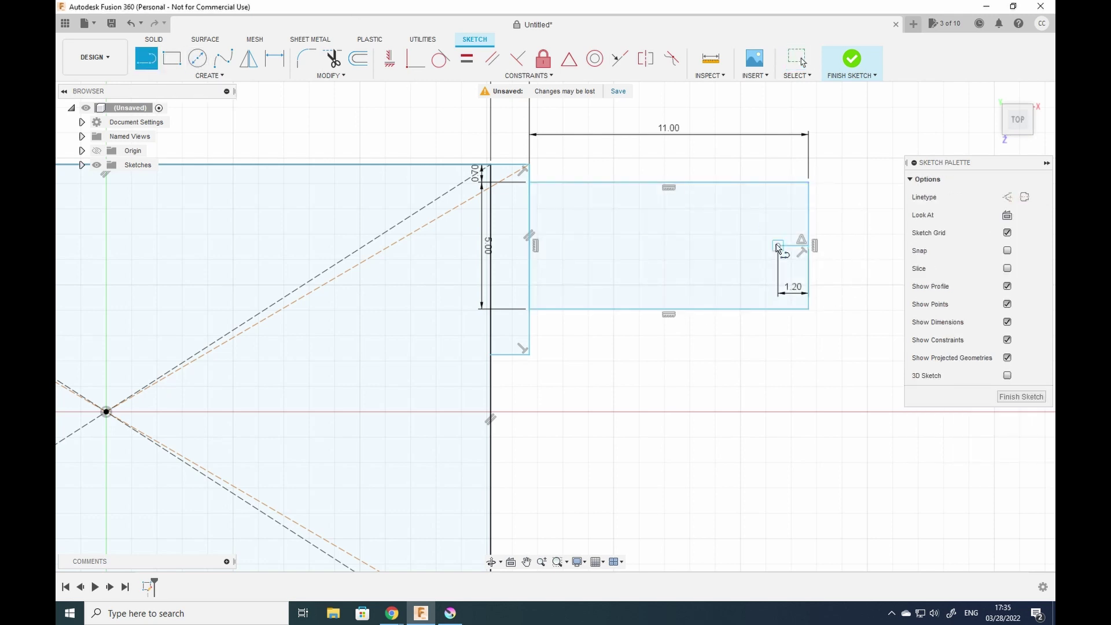
key(c)
click(715, 245)
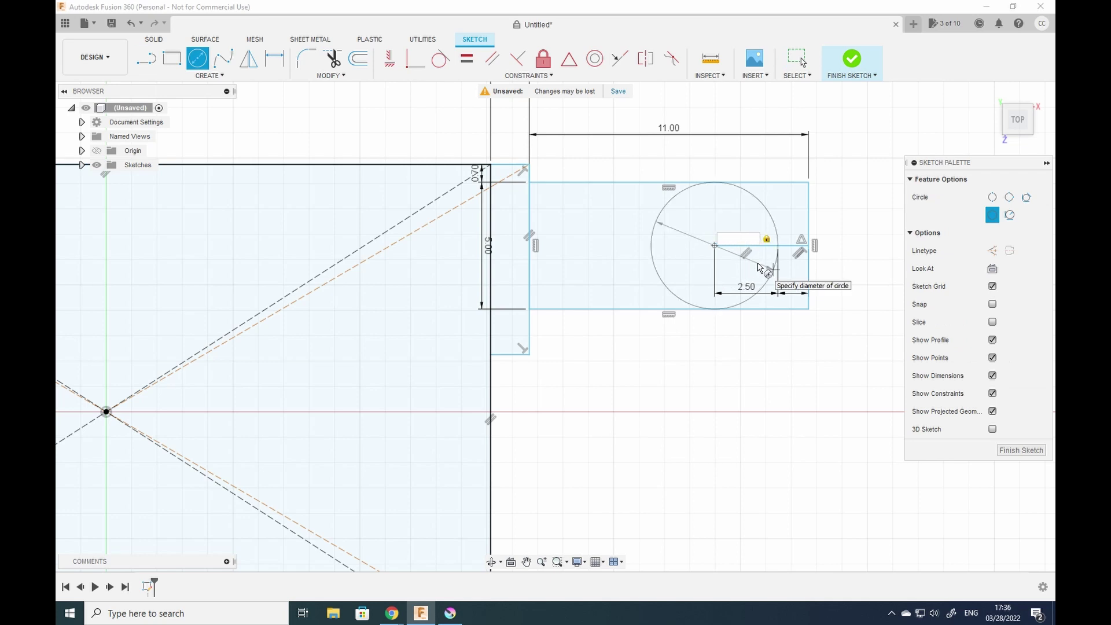
key(Escape)
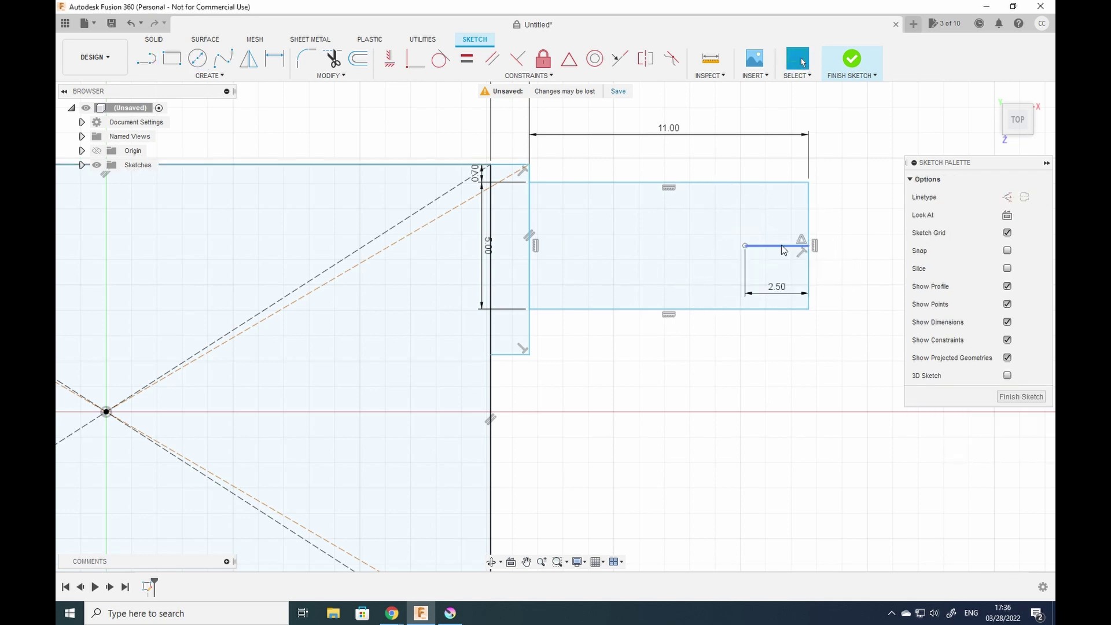
key(c)
click(744, 245)
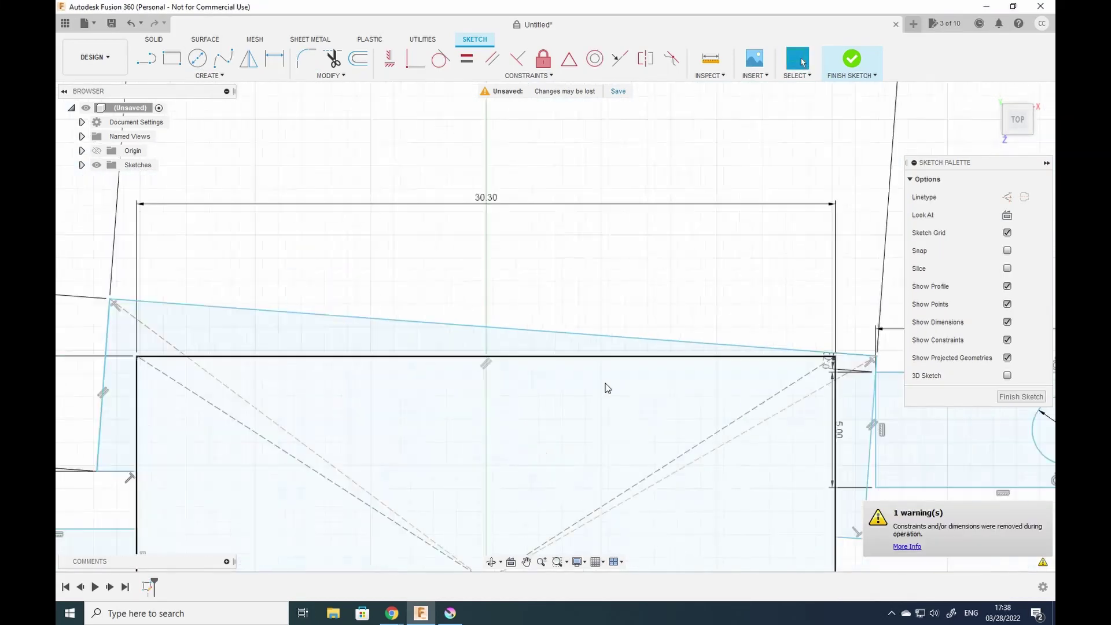
right_click(511, 393)
click(551, 422)
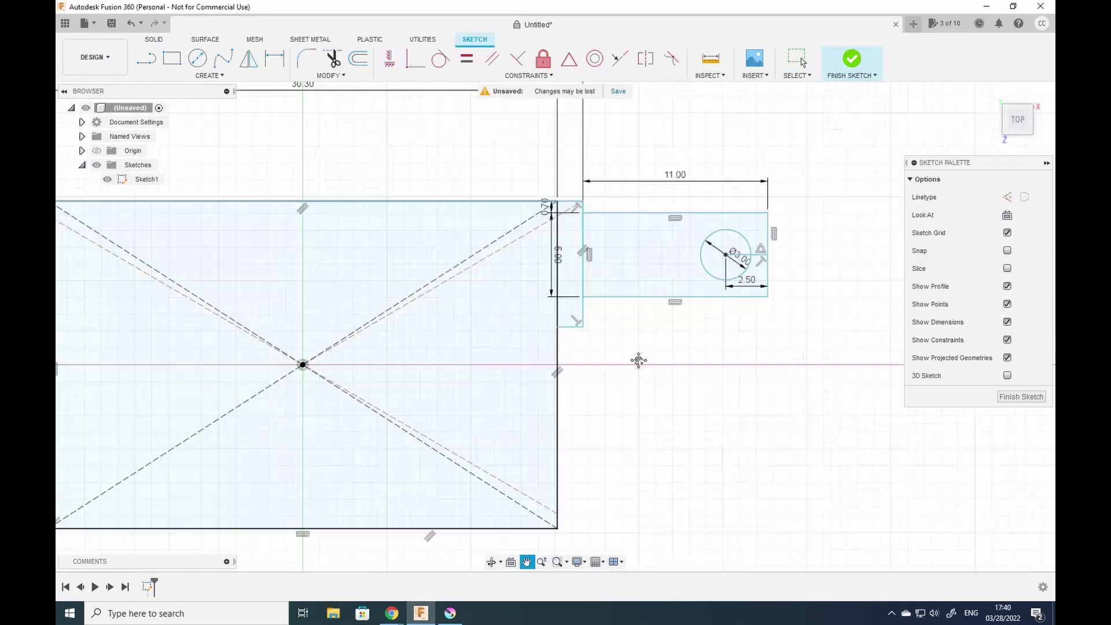
Step: Add a rectangle at the plate corner and fillet the tab corners to R3
drag(638, 361, 794, 378)
key(Escape)
key(r)
click(706, 344)
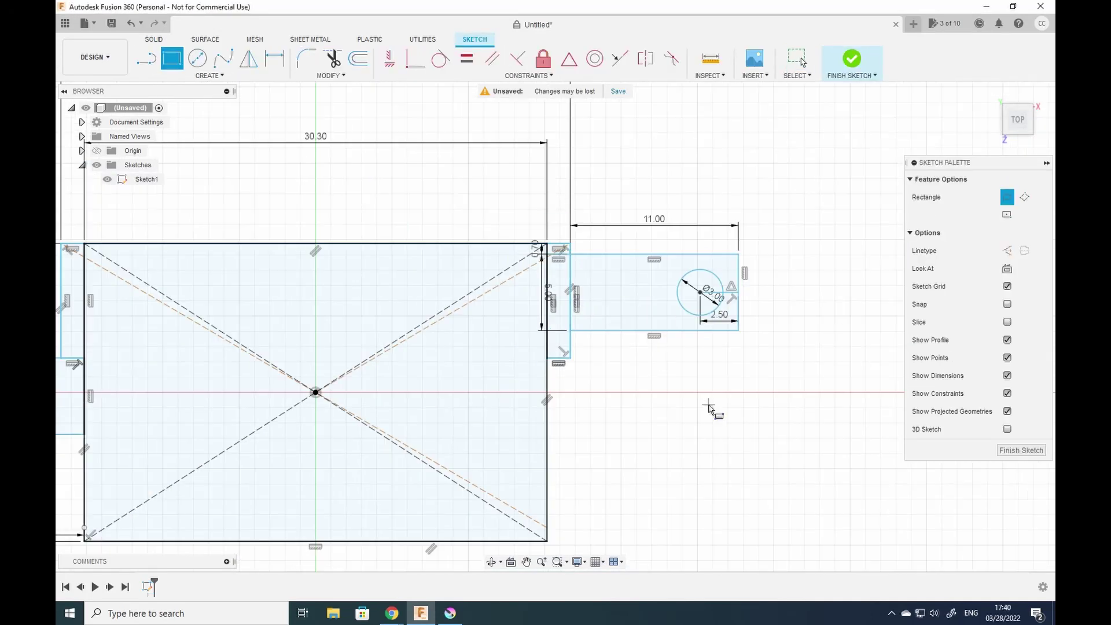
key(f)
click(734, 252)
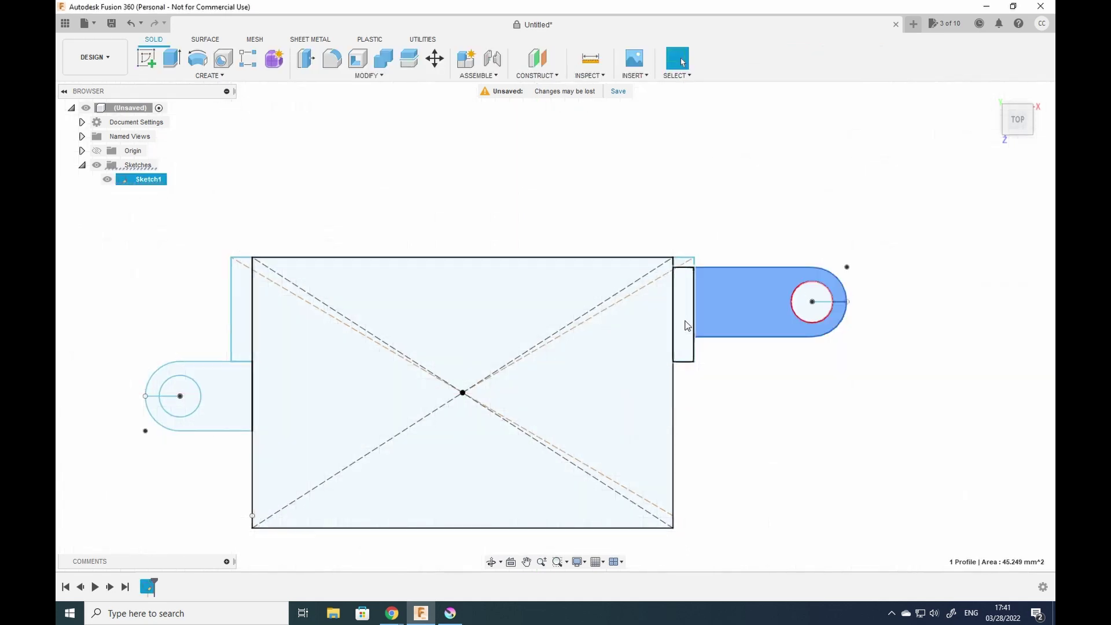
Step: Finish the sketch and extrude the plate and tab profiles into a thin solid
shift+click(689, 261)
shift+click(670, 423)
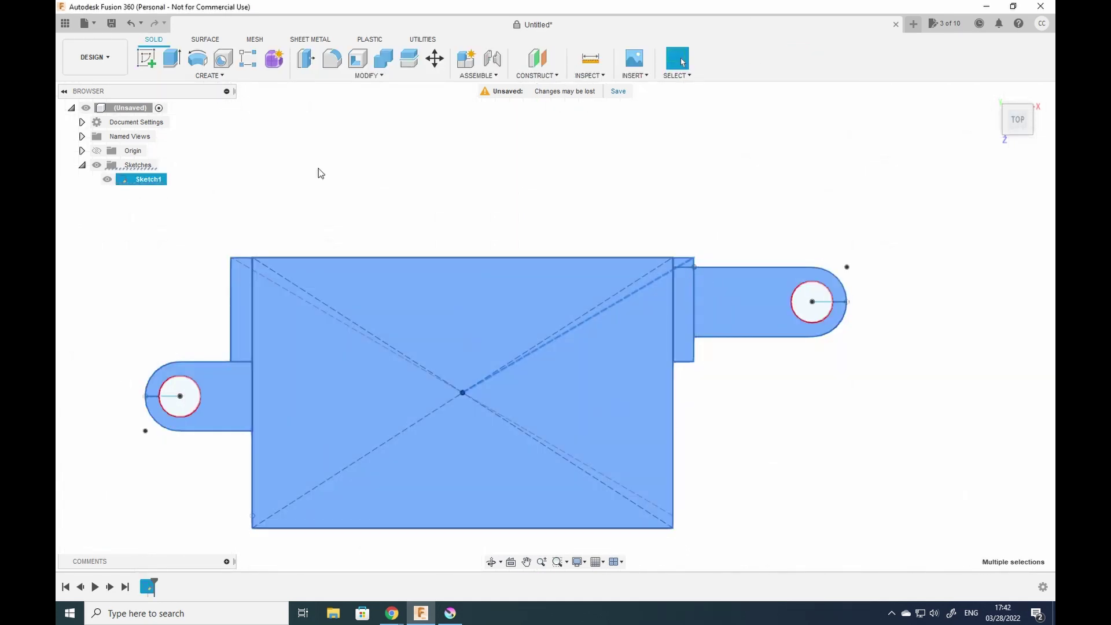
key(e)
key(Return)
Step: Save the design as 'Fan holder tabed'
key(ctrl+s)
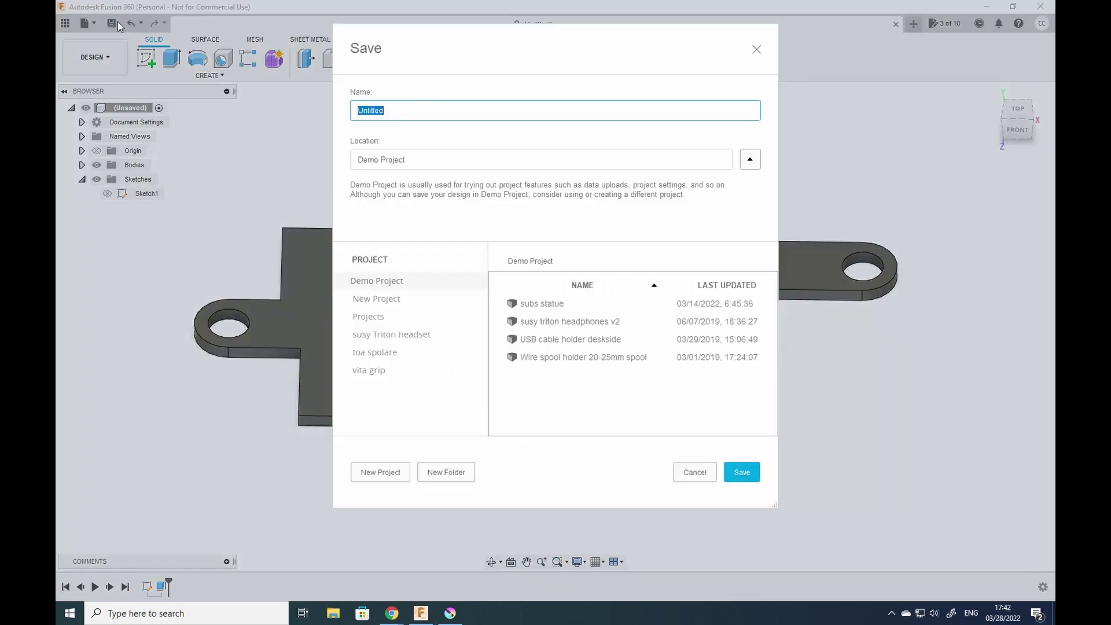
text(Fan holder tabed)
key(Return)
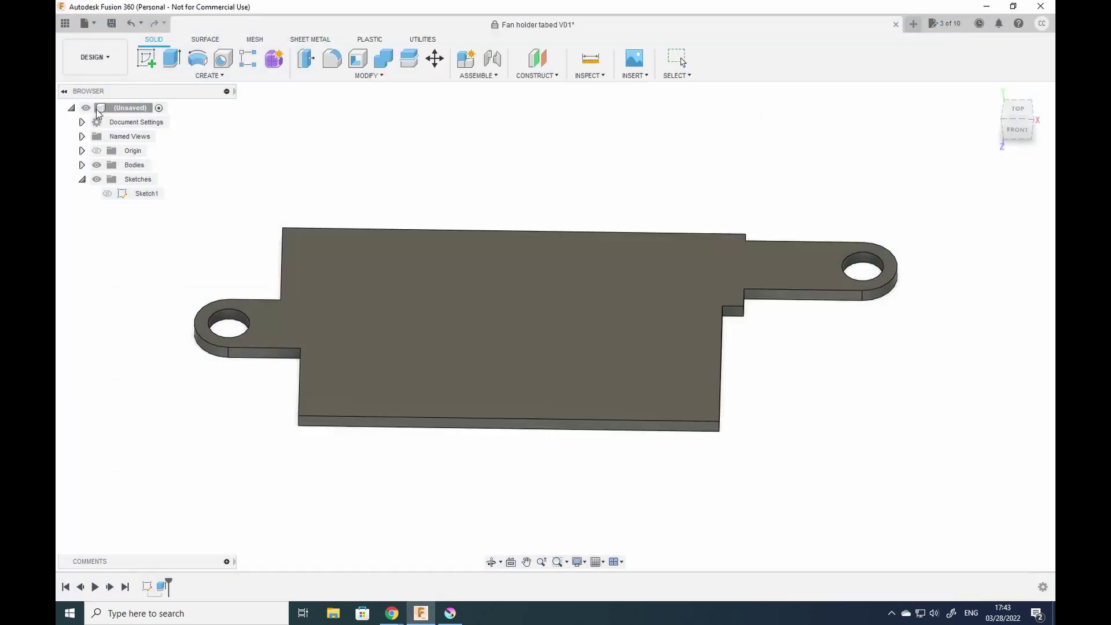
Step: Export the body as an STL via Utilities > Make > 3D Print
click(429, 44)
click(886, 324)
click(1036, 399)
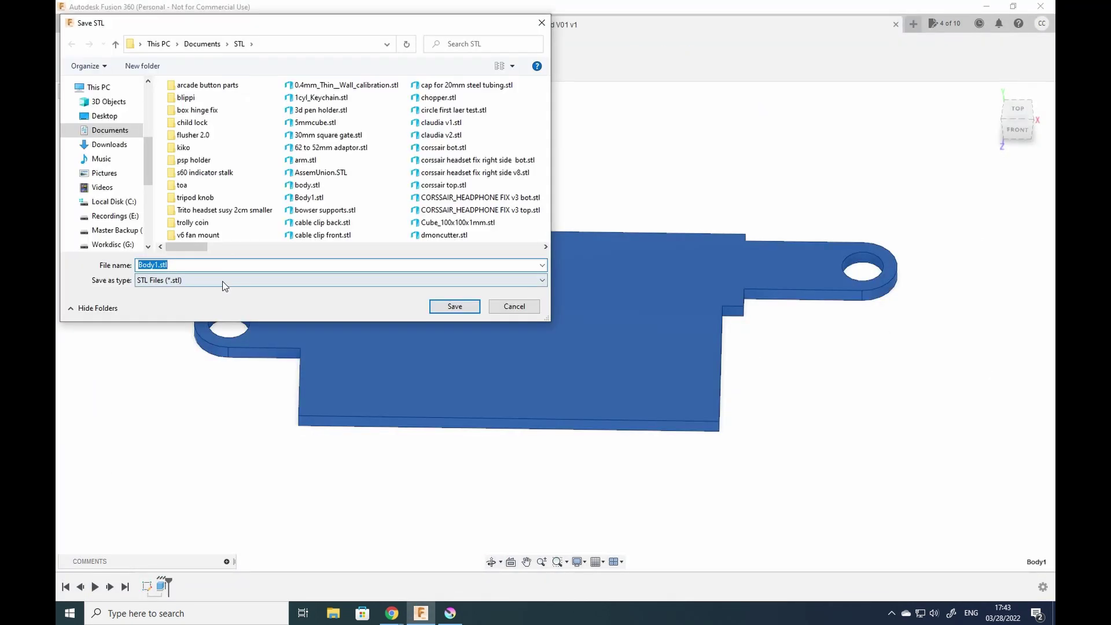
key(Return)
Step: Minimise Fusion 360 and launch Ultimaker Cura 4.13 from its desktop icon
click(986, 6)
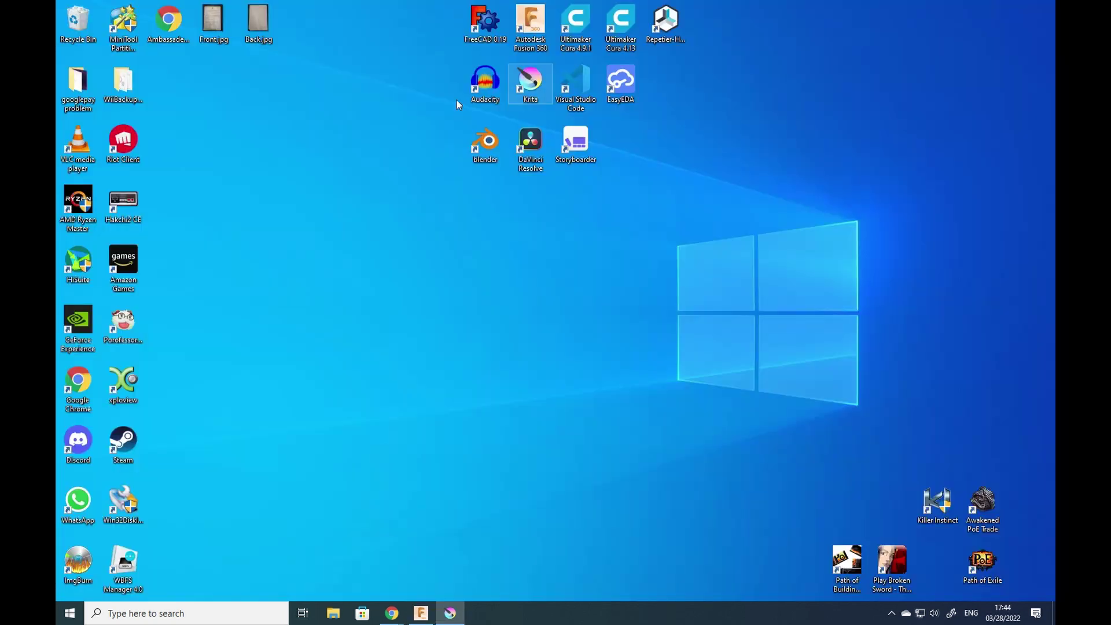
double_click(622, 26)
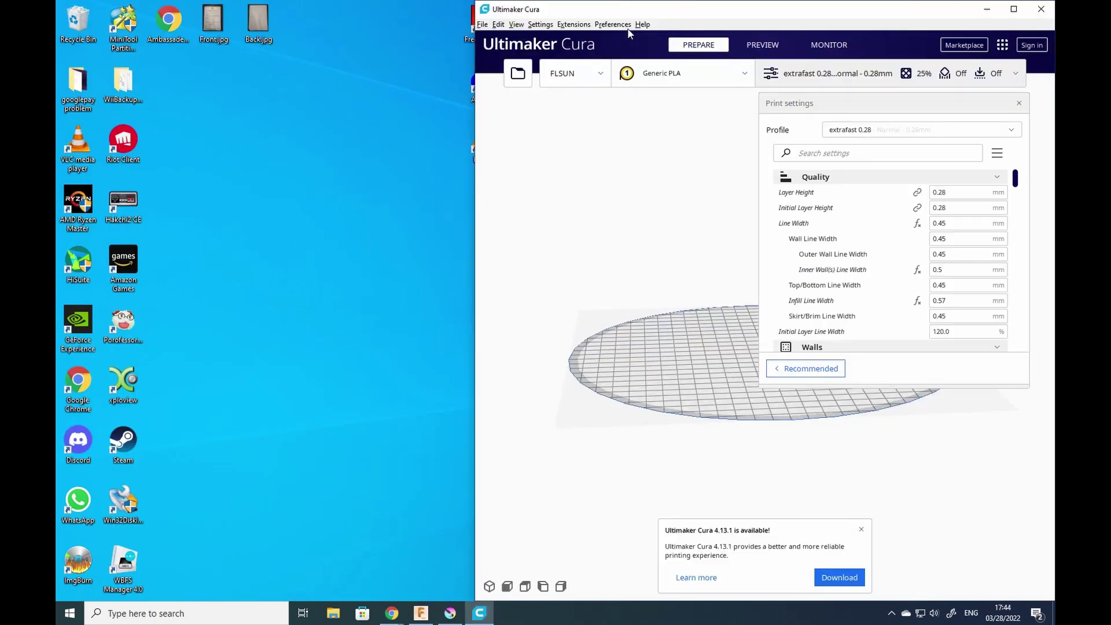
scroll(1016, 189, down, 2)
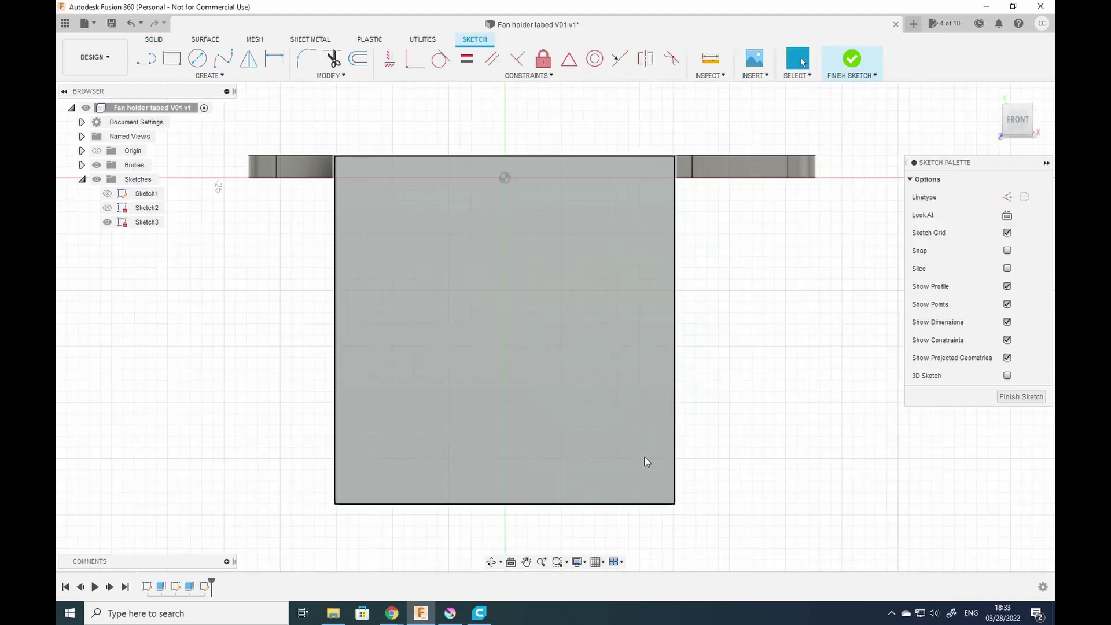
Step: Set the pocket to 29.5, cut it into the wall, and project the wall edges
text(r)
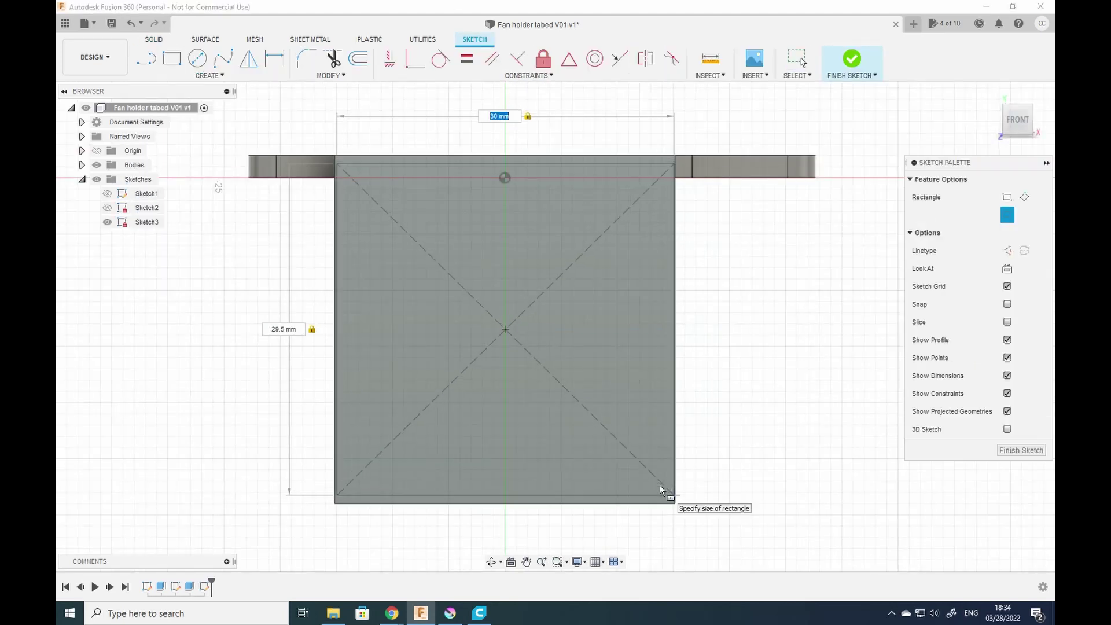
text(29.5)
key(Return)
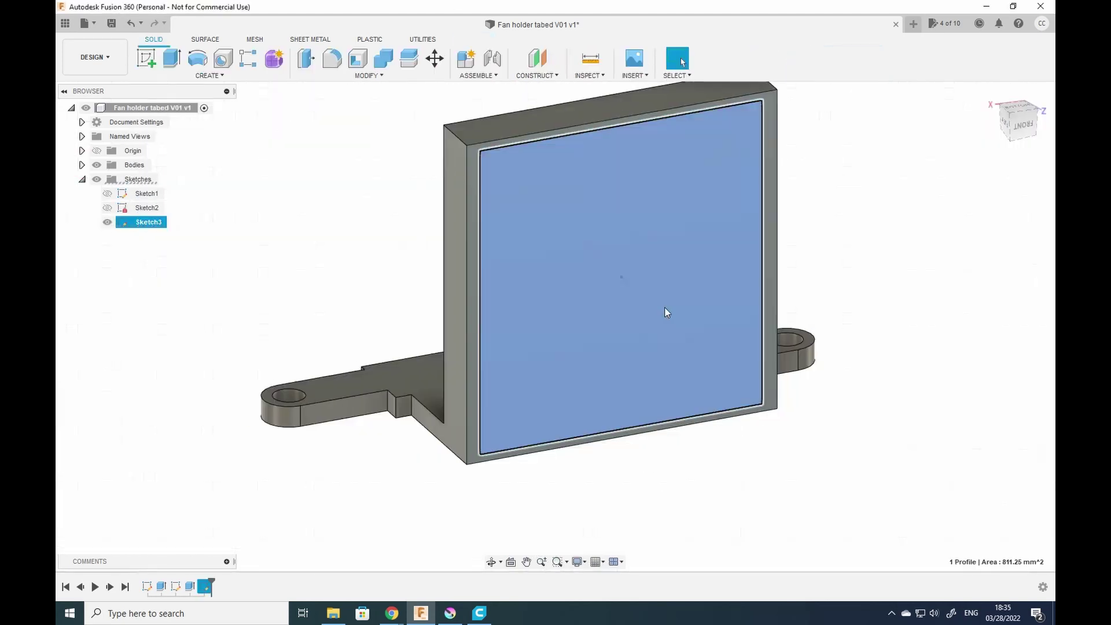
key(e)
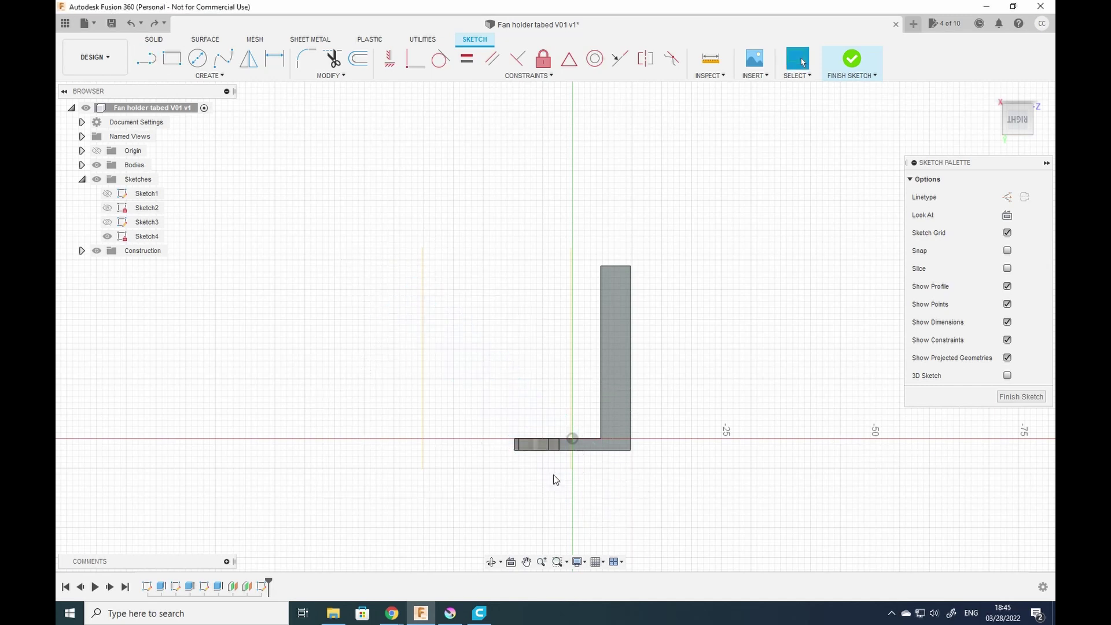
key(p)
click(575, 322)
key(Return)
key(l)
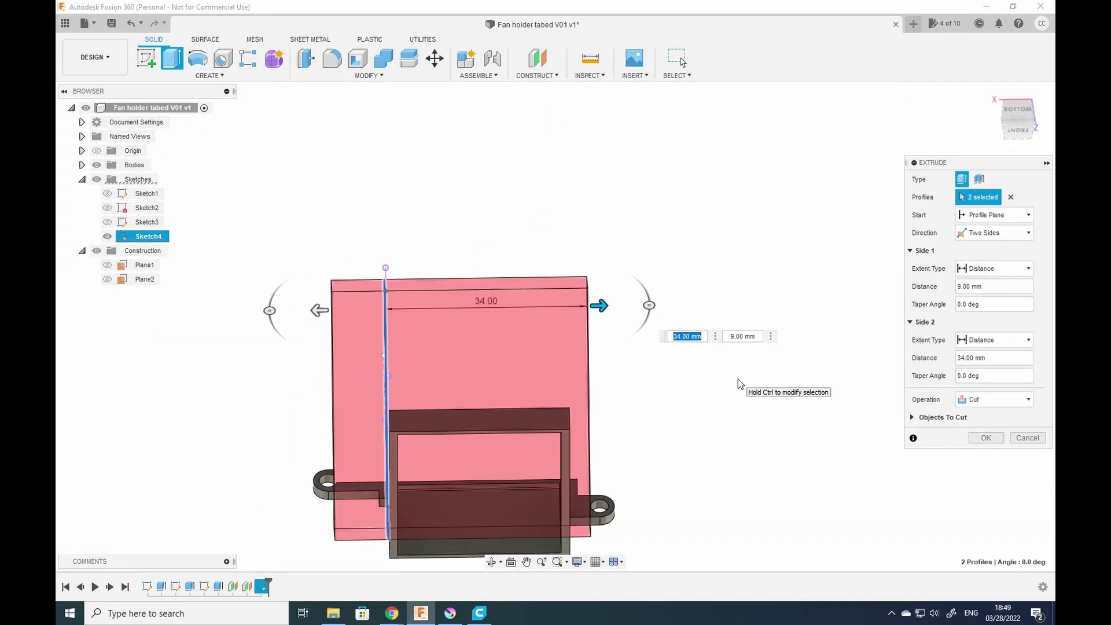
Step: Extrude two-sided 8 mm and 32 mm as a new component, then sketch the shroud circle on its face
drag(319, 310, 322, 307)
drag(599, 305, 587, 306)
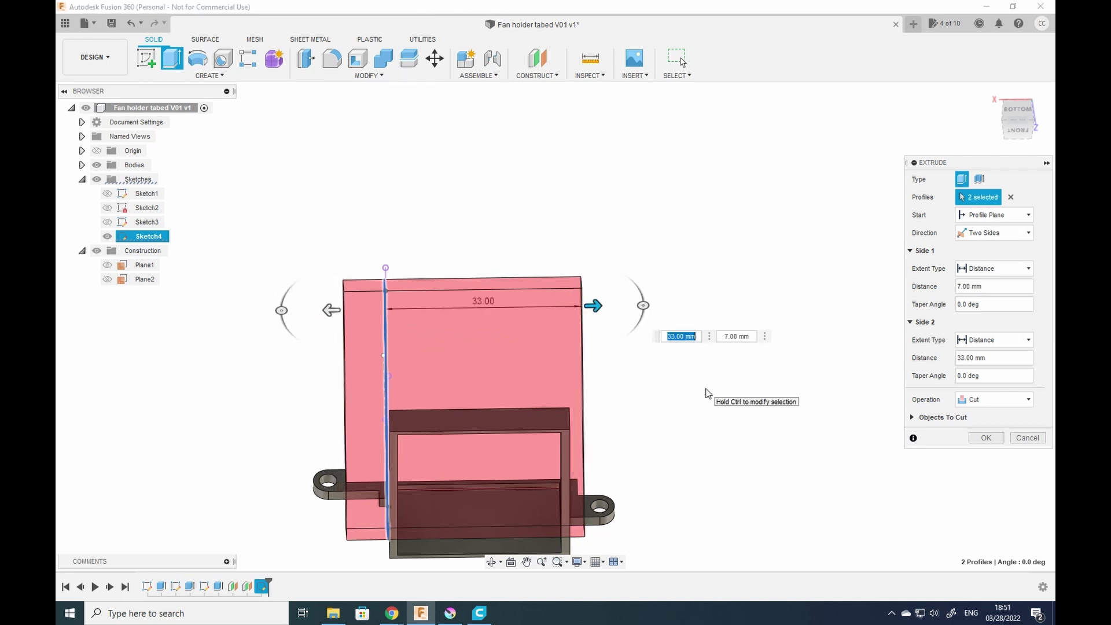
click(1028, 399)
click(983, 469)
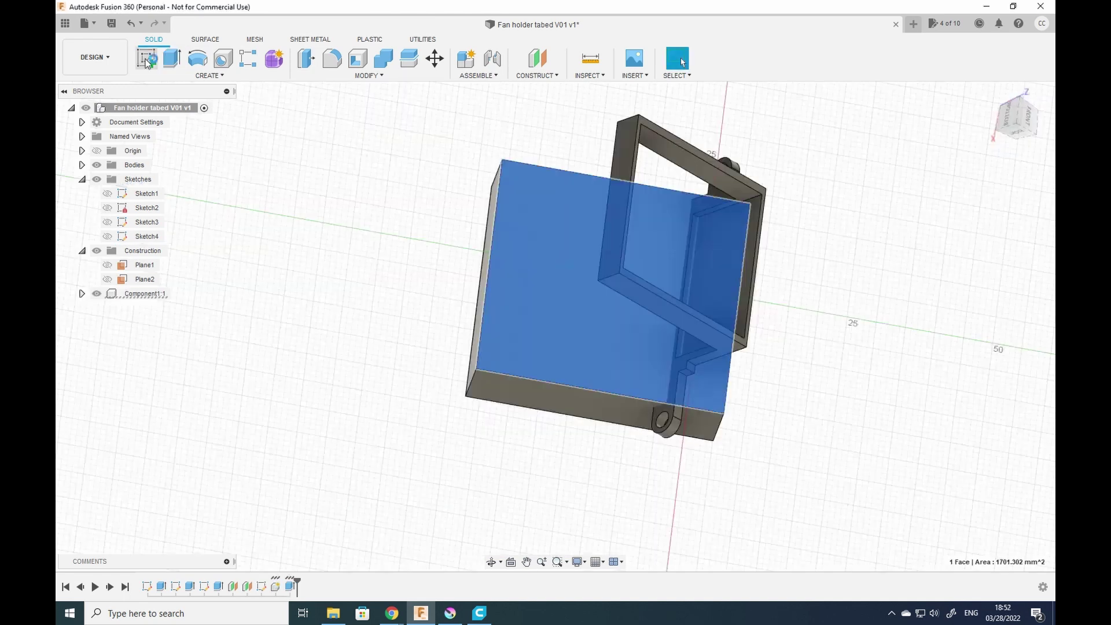
click(145, 62)
click(466, 303)
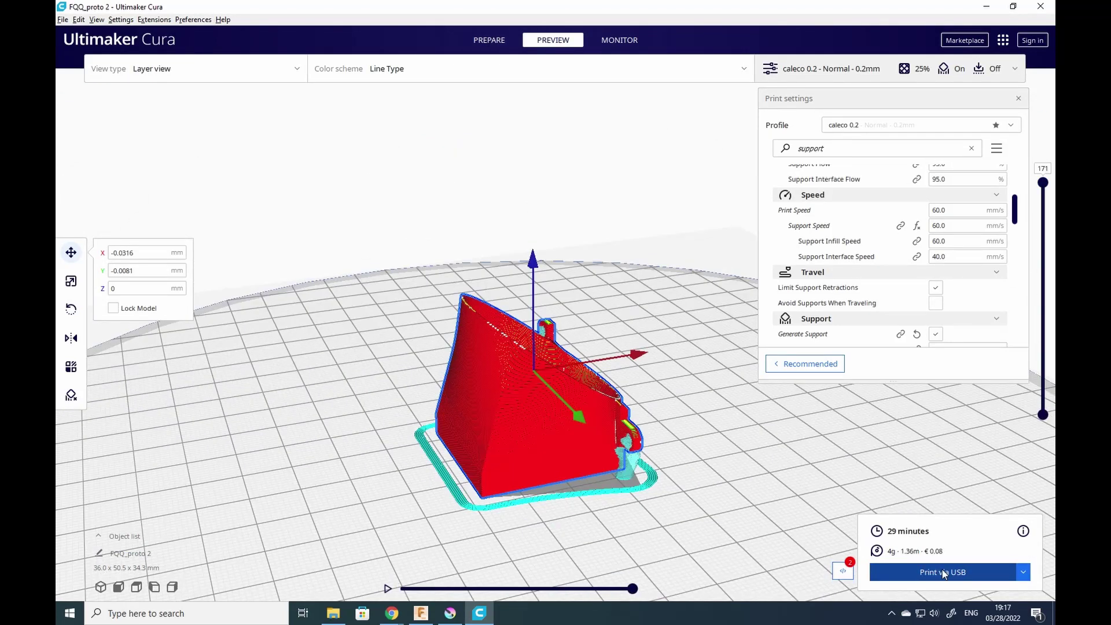
Step: Start printing FQQ_proto 2 on the FLSUN with Print via USB
click(943, 572)
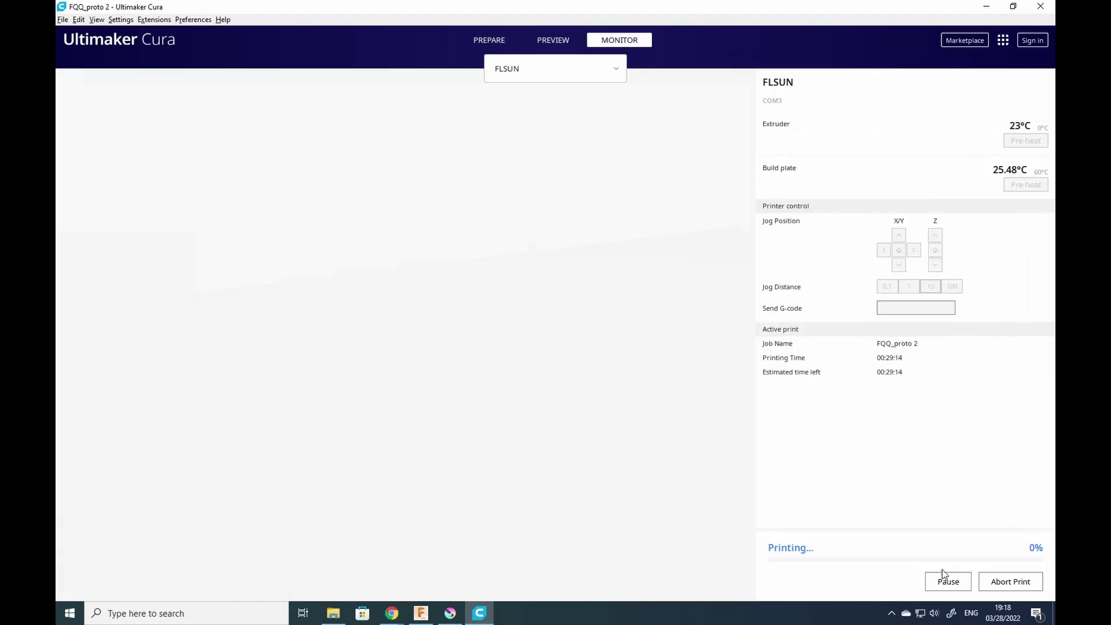